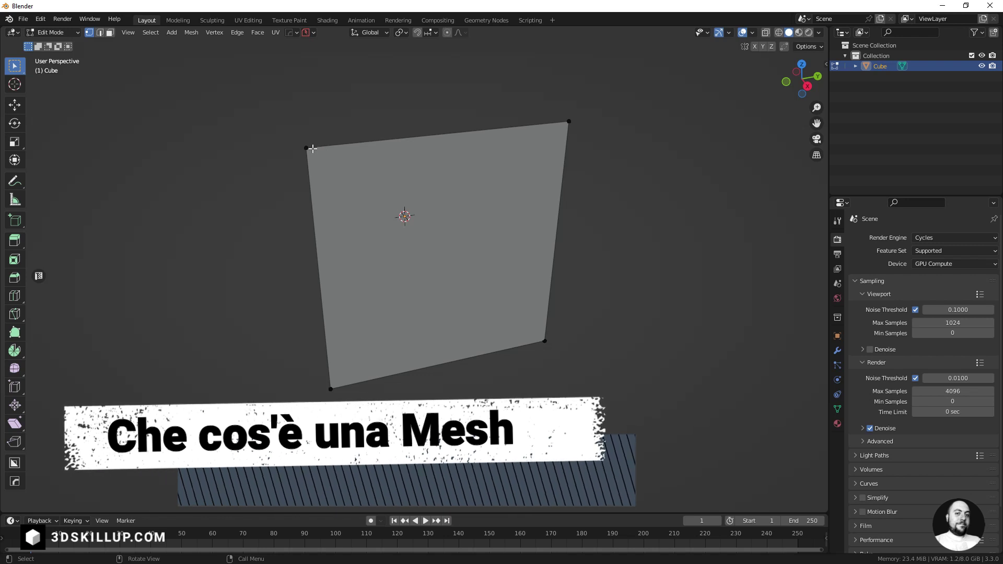
Select the plane's top-left corner vertex, then its top edge, then the whole face.
{"action": "left_click", "coordinate": [307, 148]}
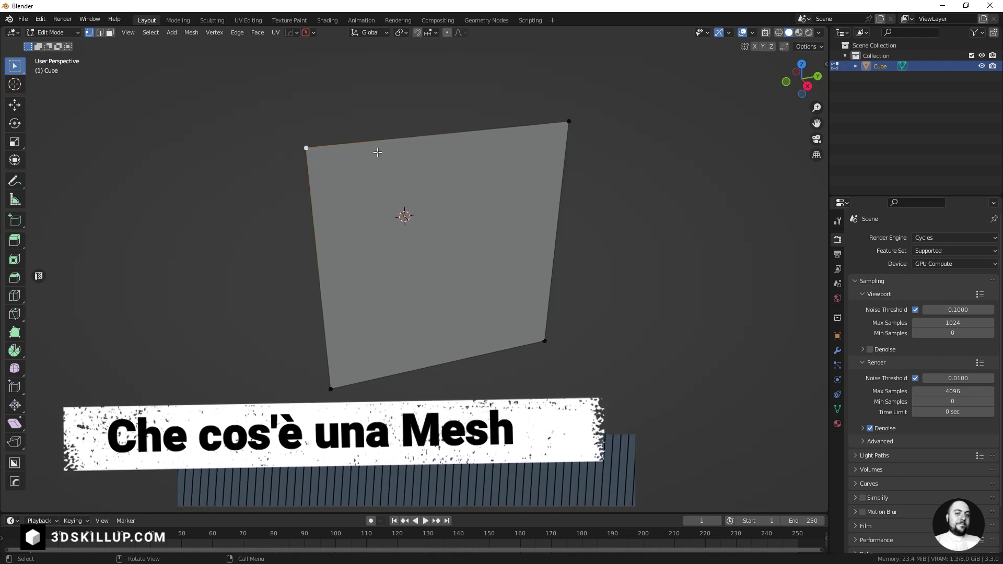
{"action": "key", "text": "2"}
{"action": "left_click", "coordinate": [390, 137]}
{"action": "key", "text": "3"}
{"action": "left_click", "coordinate": [464, 209]}
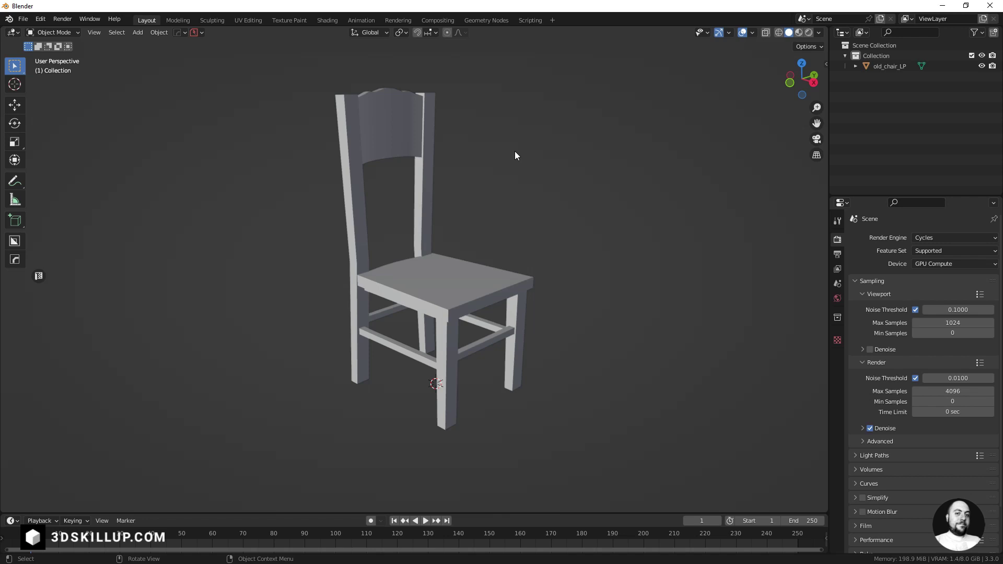
Orbit the view around the lone vertex on the grid.
{"action": "mouse_move", "coordinate": [515, 230]}
{"action": "middle_mouse_down"}
{"action": "mouse_move", "coordinate": [343, 255]}
{"action": "mouse_move", "coordinate": [426, 247]}
{"action": "mouse_move", "coordinate": [240, 243]}
{"action": "mouse_move", "coordinate": [453, 231]}
{"action": "mouse_move", "coordinate": [318, 235]}
{"action": "middle_mouse_up"}
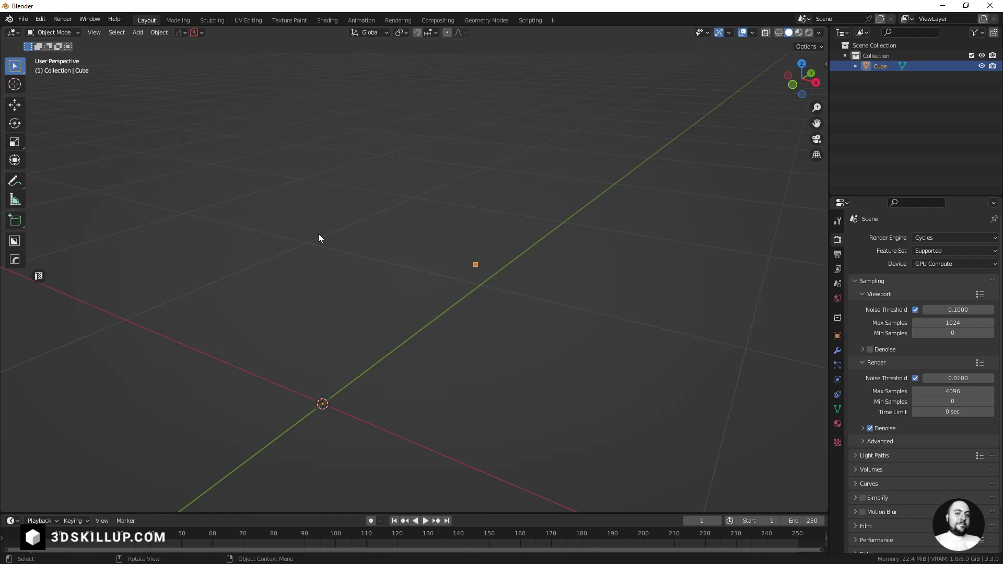
Raise the 3D Viewport theme vertex size to 13 px, then select the edge's left vertex.
{"action": "left_click", "coordinate": [40, 19]}
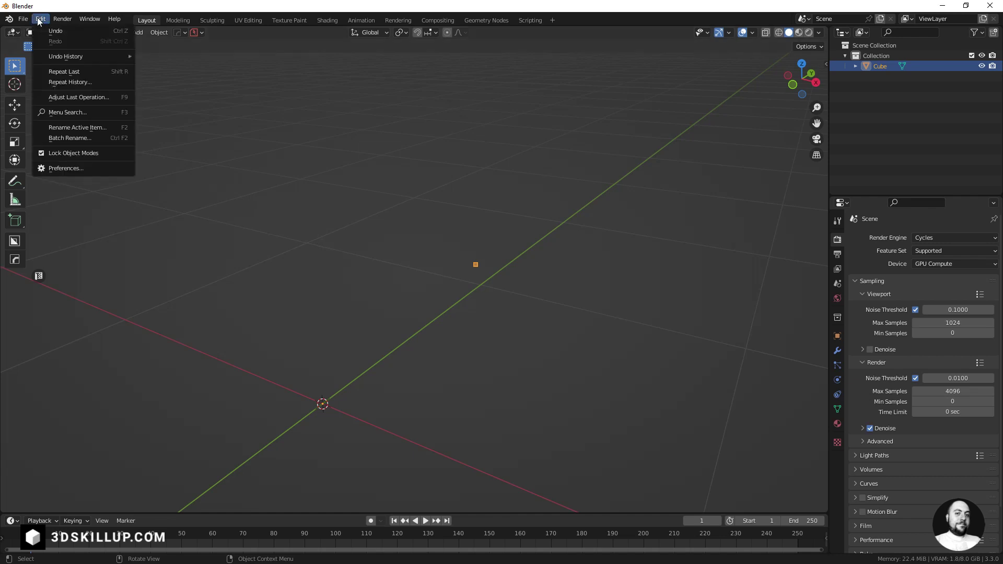
{"action": "left_click", "coordinate": [67, 168]}
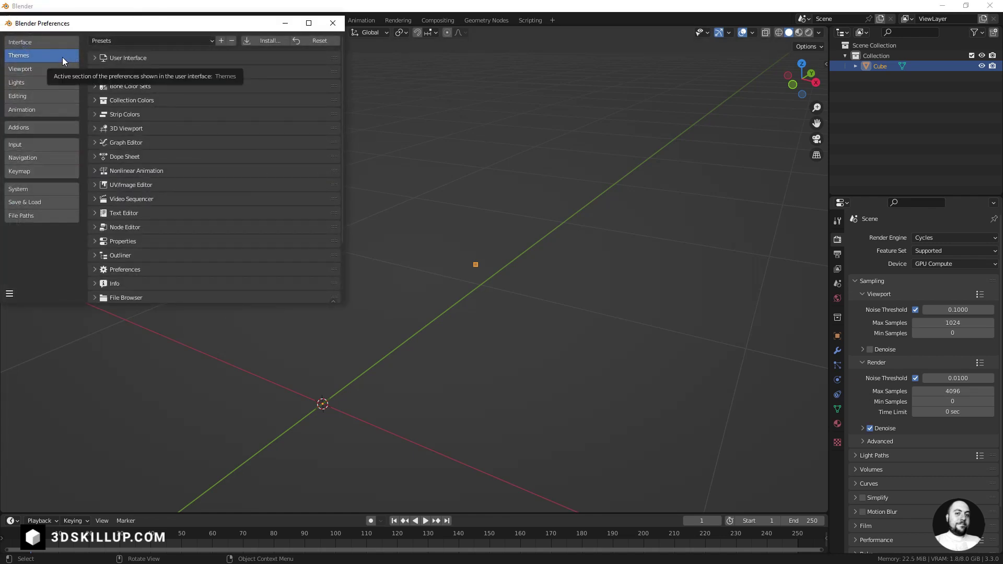
{"action": "left_click", "coordinate": [95, 129]}
{"action": "scroll", "coordinate": [208, 195], "scroll_direction": "down", "scroll_amount": 8}
{"action": "scroll", "coordinate": [208, 195], "scroll_direction": "down", "scroll_amount": 8}
{"action": "scroll", "coordinate": [208, 196], "scroll_direction": "down", "scroll_amount": 8}
{"action": "left_click_drag", "start_coordinate": [212, 229], "coordinate": [233, 229]}
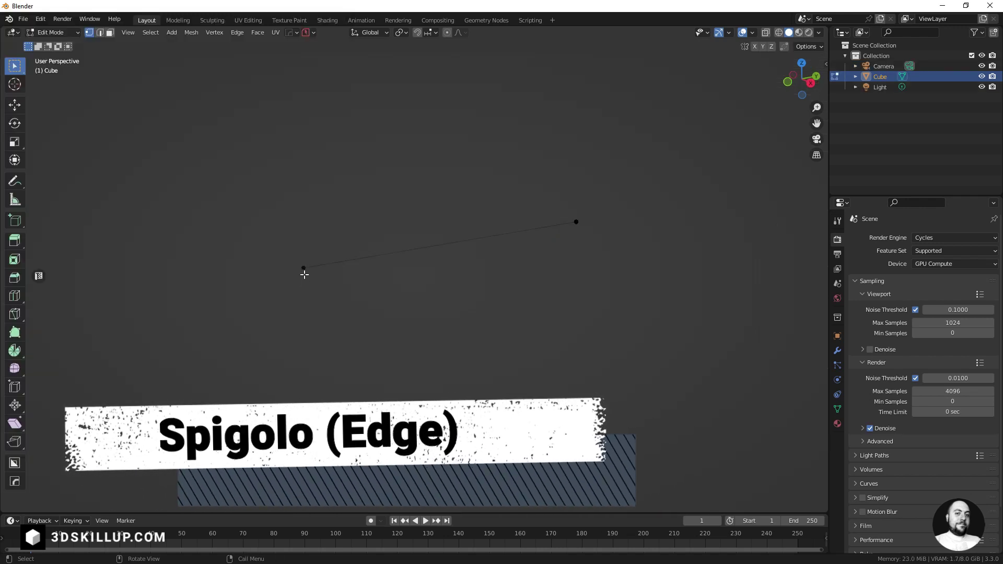
{"action": "left_click", "coordinate": [304, 268]}
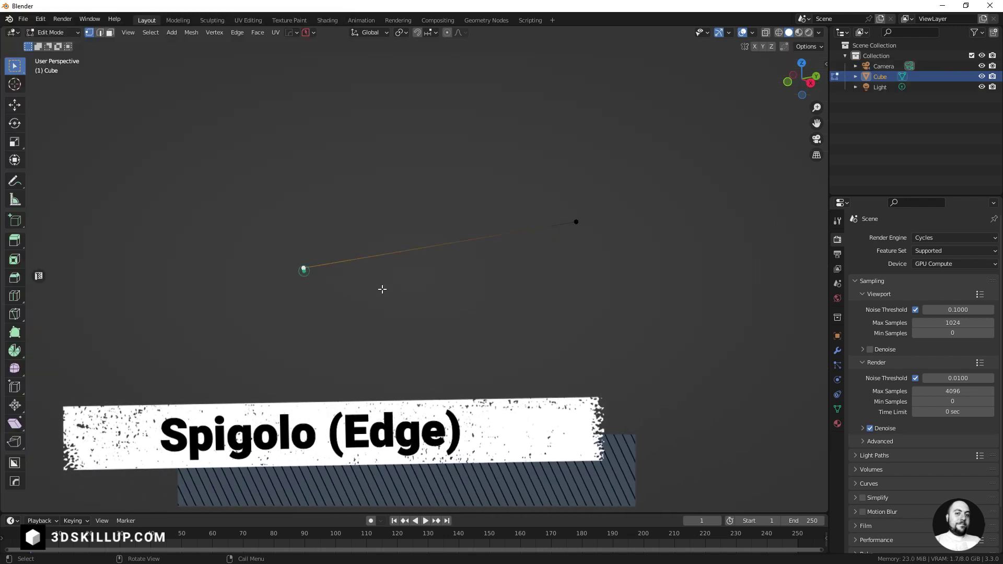
Select the edge and move a copy of it straight down along Z.
{"action": "left_click", "coordinate": [577, 223]}
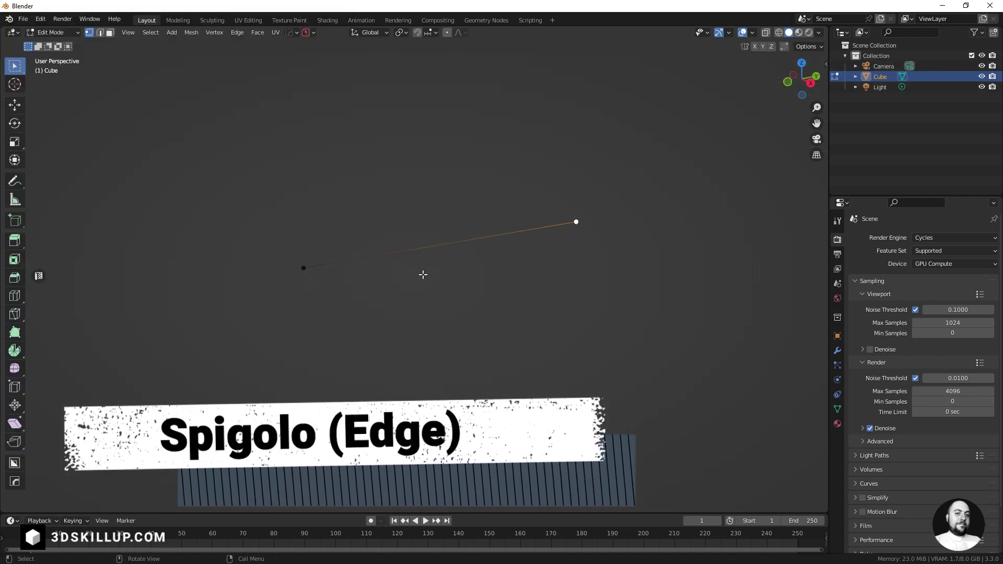
{"action": "key", "text": "2"}
{"action": "middle_click_drag", "start_coordinate": [424, 282], "coordinate": [424, 188], "text": "shift"}
{"action": "left_click", "coordinate": [424, 189], "text": "shift"}
{"action": "key", "text": "g"}
{"action": "key", "text": "z"}
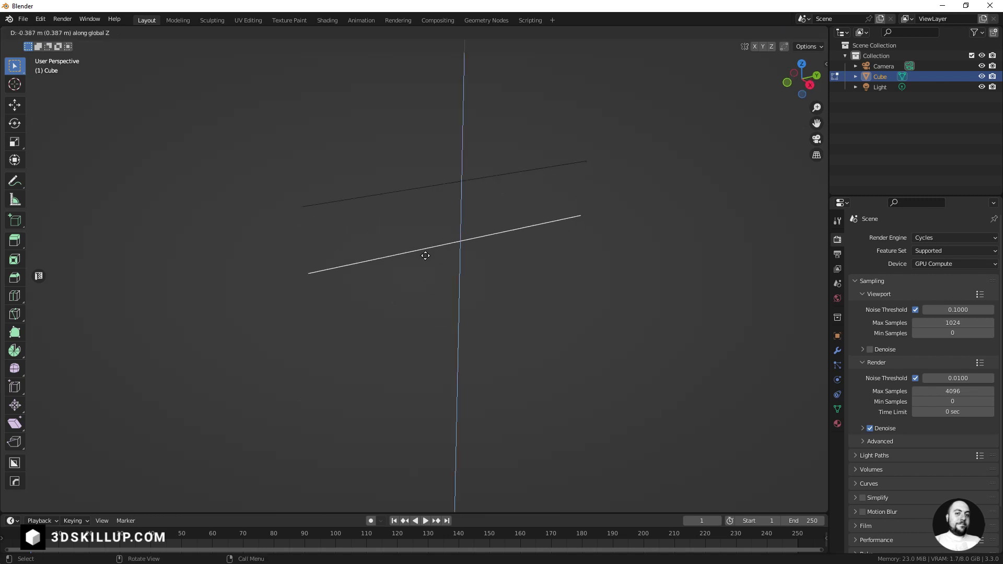
{"action": "left_click", "coordinate": [426, 341]}
Fill a face between the top and lower edges and view it frontally.
{"action": "left_click", "coordinate": [410, 189], "text": "shift"}
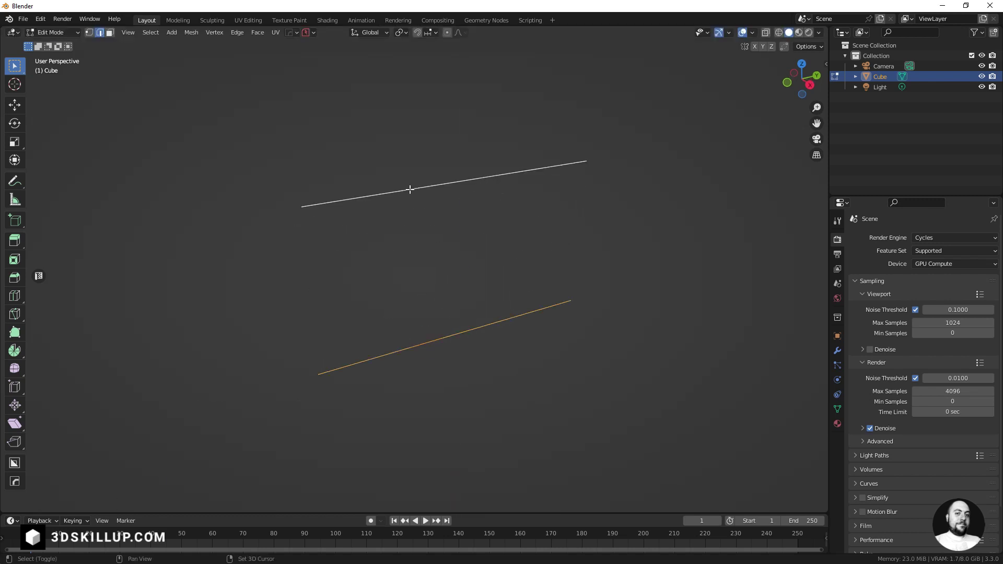
{"action": "key", "text": "f"}
{"action": "mouse_move", "coordinate": [409, 189]}
{"action": "middle_mouse_down"}
{"action": "mouse_move", "coordinate": [359, 171]}
{"action": "mouse_move", "coordinate": [421, 183]}
{"action": "middle_mouse_up"}
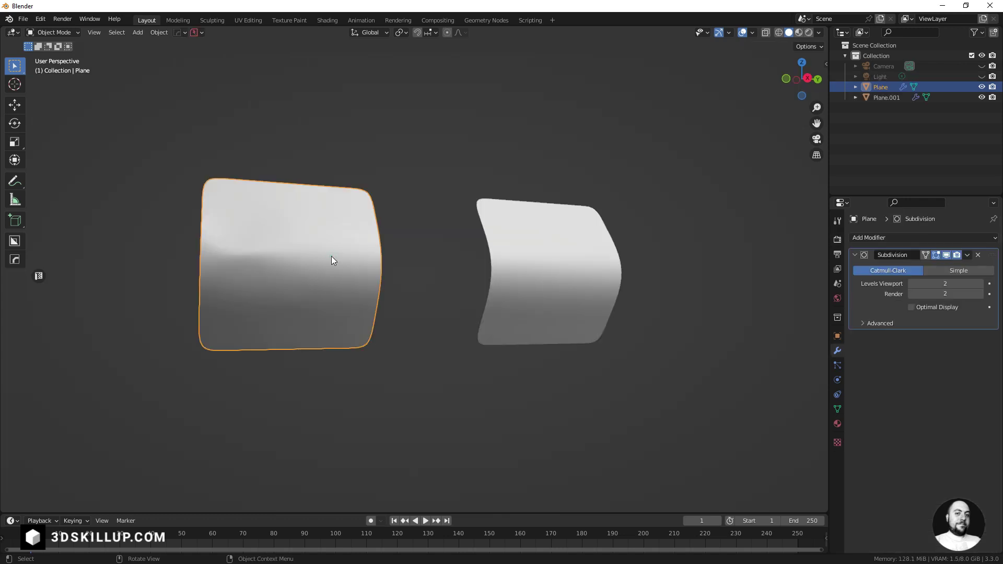
Put the left plane into Edit Mode and orbit slightly around both planes.
{"action": "key", "text": "Tab"}
{"action": "mouse_move", "coordinate": [331, 256]}
{"action": "middle_mouse_down"}
{"action": "mouse_move", "coordinate": [310, 243]}
{"action": "mouse_move", "coordinate": [348, 208]}
{"action": "middle_mouse_up"}
{"action": "key", "text": "Tab"}
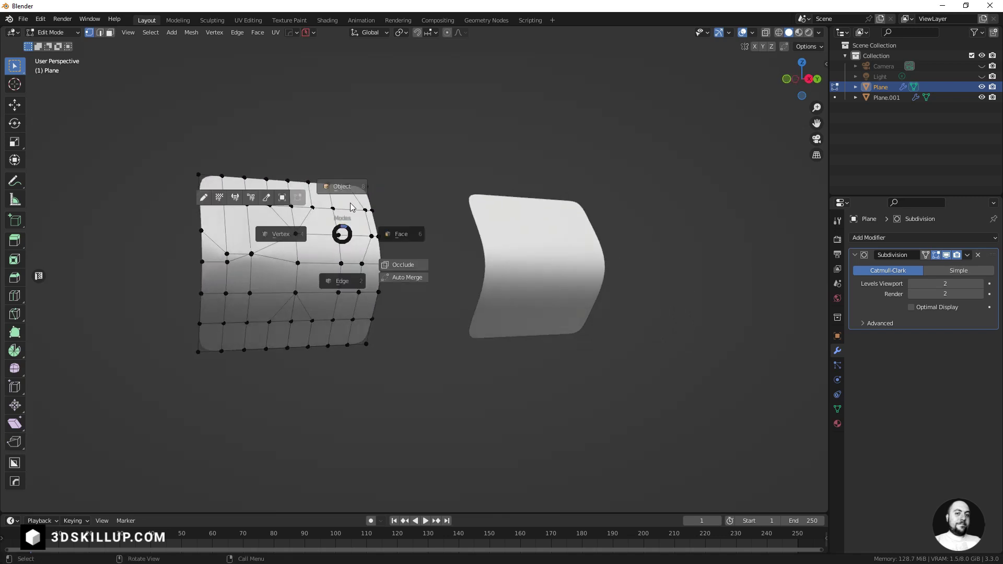
Inspect Plane.001's vertex grid in Edit Mode, then return it to Object Mode.
{"action": "left_click", "coordinate": [506, 275]}
{"action": "key", "text": "Tab"}
{"action": "mouse_move", "coordinate": [525, 268]}
{"action": "middle_mouse_down"}
{"action": "mouse_move", "coordinate": [505, 247]}
{"action": "mouse_move", "coordinate": [452, 259]}
{"action": "middle_mouse_up"}
{"action": "key", "text": "Tab"}
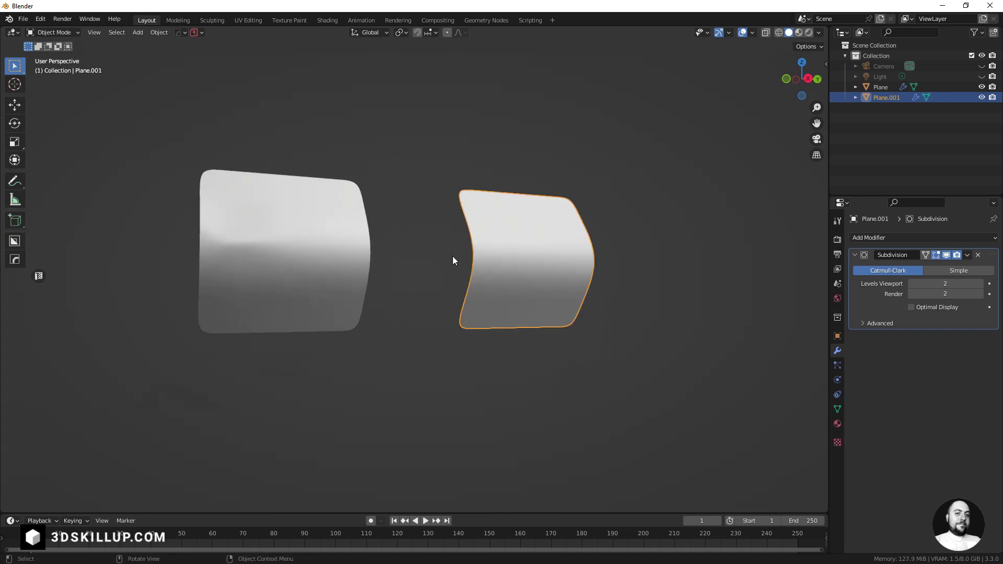
Turn on wireframe display for the left plane and Plane.001 via the Q quick options.
{"action": "left_click", "coordinate": [347, 253]}
{"action": "key", "text": "q"}
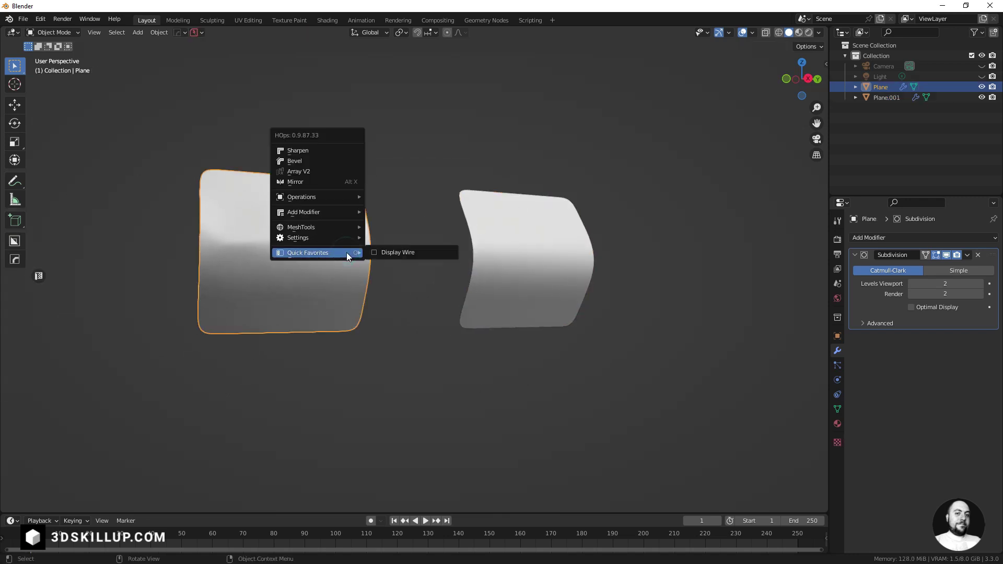
{"action": "left_click", "coordinate": [388, 253]}
{"action": "left_click", "coordinate": [511, 251]}
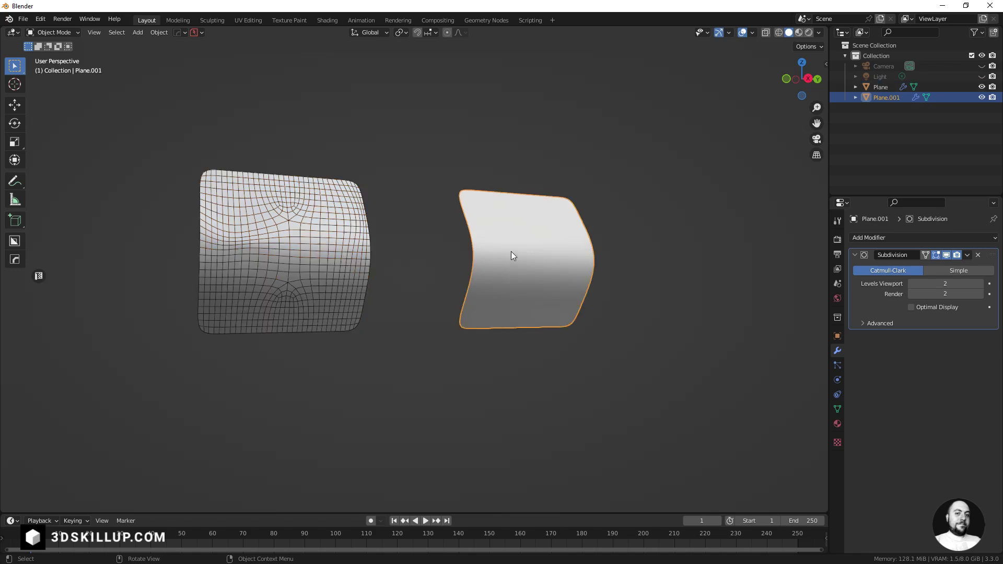
{"action": "key", "text": "q"}
{"action": "left_click", "coordinate": [541, 252]}
Deselect both planes and orbit to a frontal view of their wireframes.
{"action": "scroll", "coordinate": [384, 252], "scroll_direction": "up", "scroll_amount": 2}
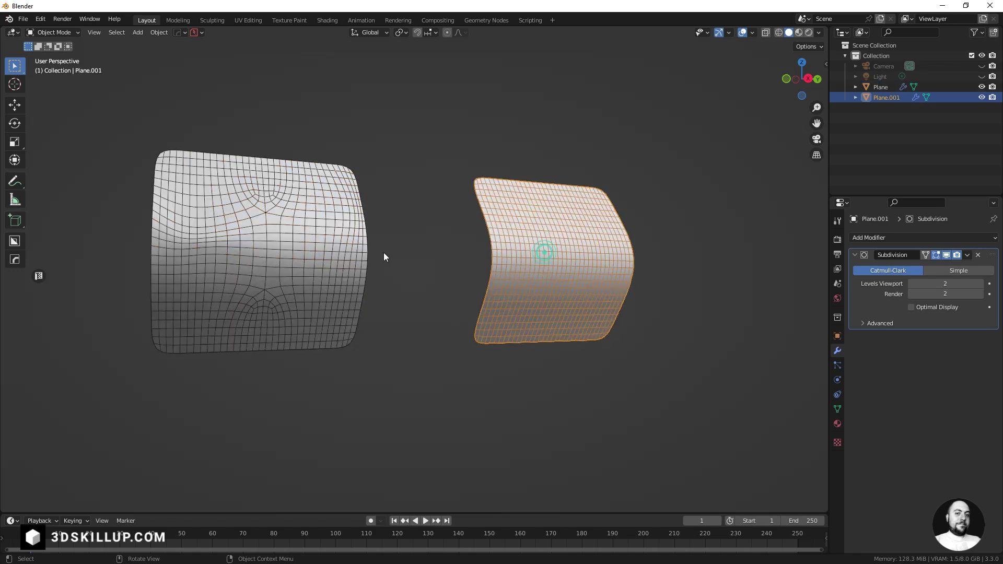
{"action": "key", "text": "a"}
{"action": "key", "text": "alt+a"}
{"action": "mouse_move", "coordinate": [334, 236]}
{"action": "middle_mouse_down"}
{"action": "mouse_move", "coordinate": [308, 240]}
{"action": "mouse_move", "coordinate": [332, 237]}
{"action": "middle_mouse_up"}
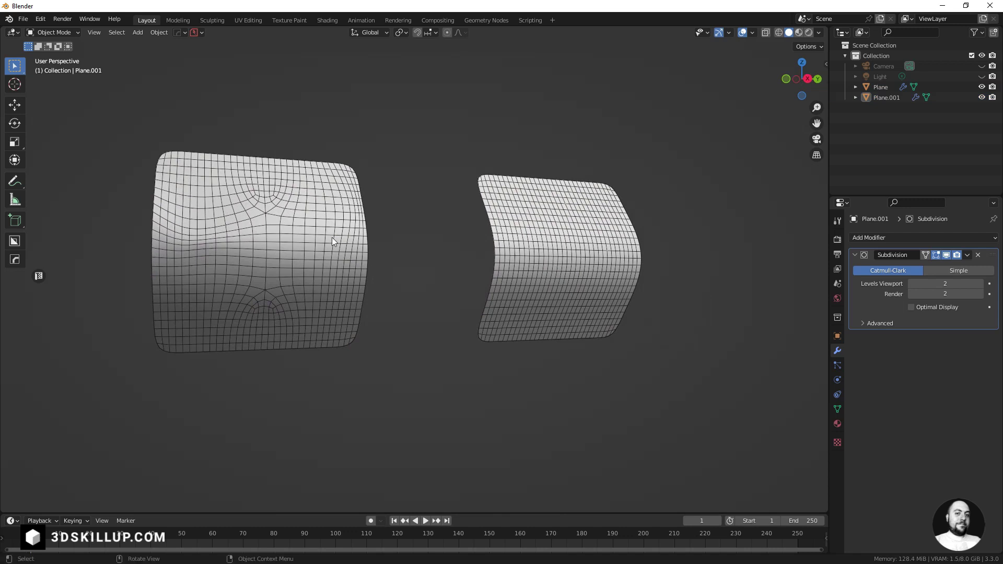